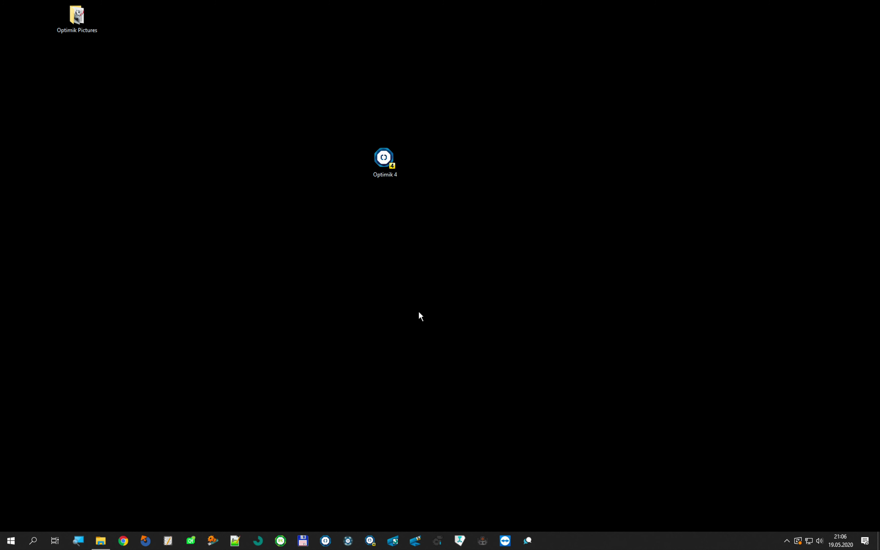
Step: Open the local database Baza przykładowa in Optimik 3 and switch the program language to English
{"action": "left_click", "coordinate": [333, 541]}
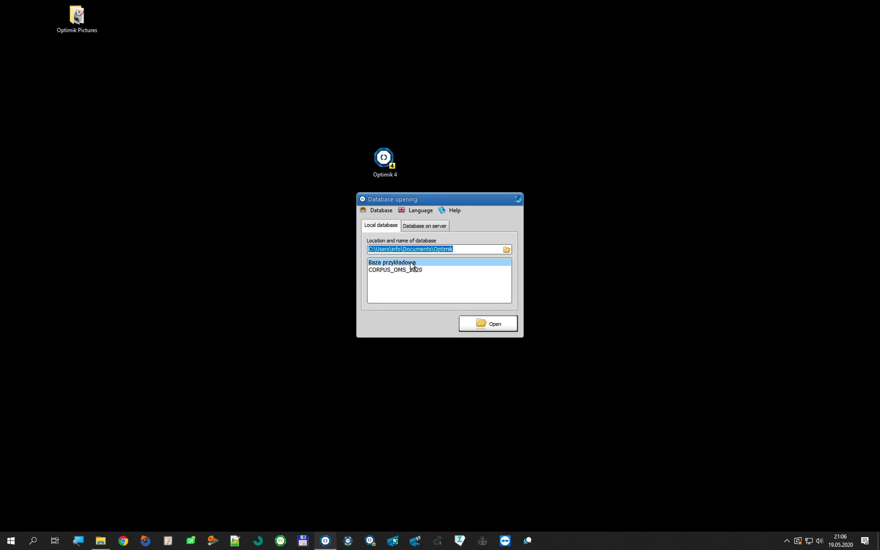
{"action": "left_click", "coordinate": [495, 324]}
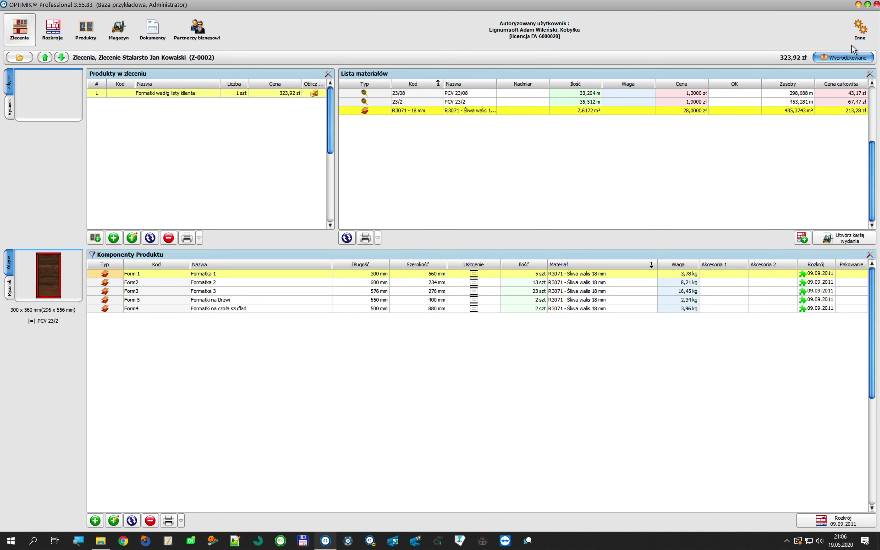
{"action": "left_click", "coordinate": [867, 34]}
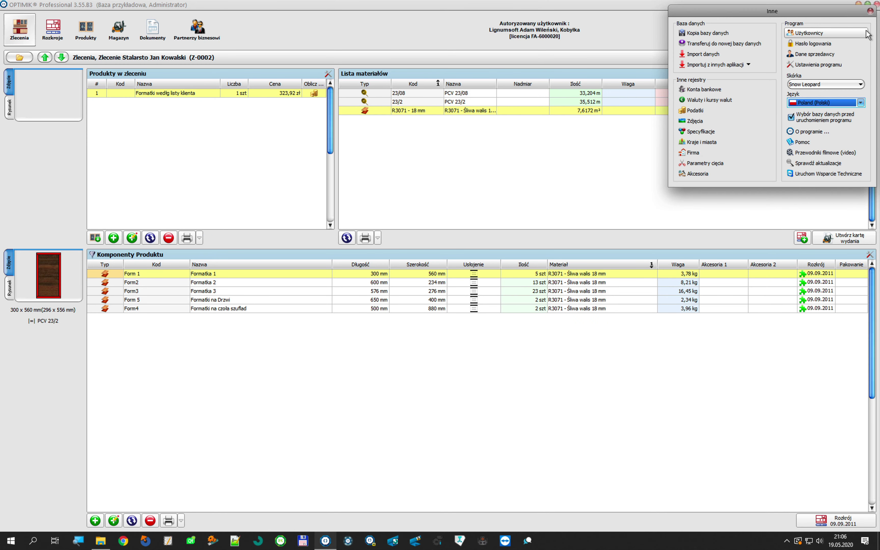
{"action": "left_click", "coordinate": [816, 103]}
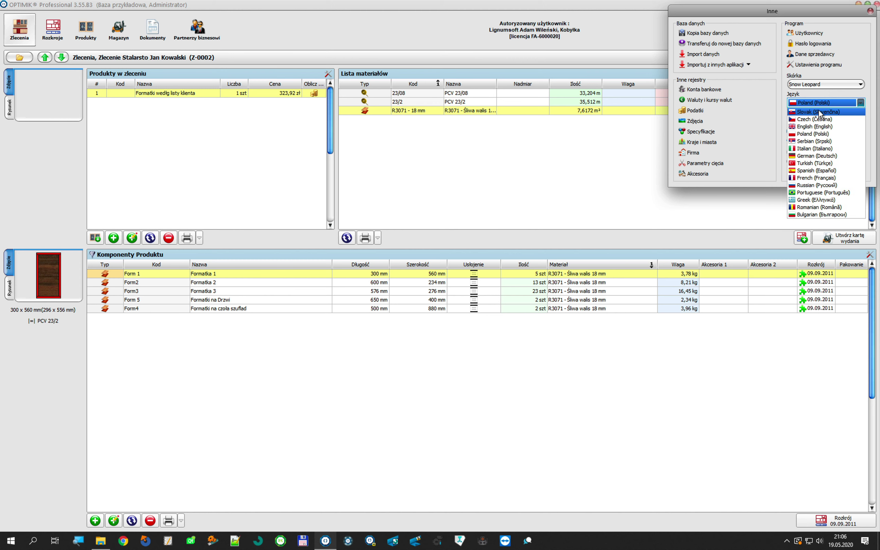
{"action": "left_click", "coordinate": [818, 126]}
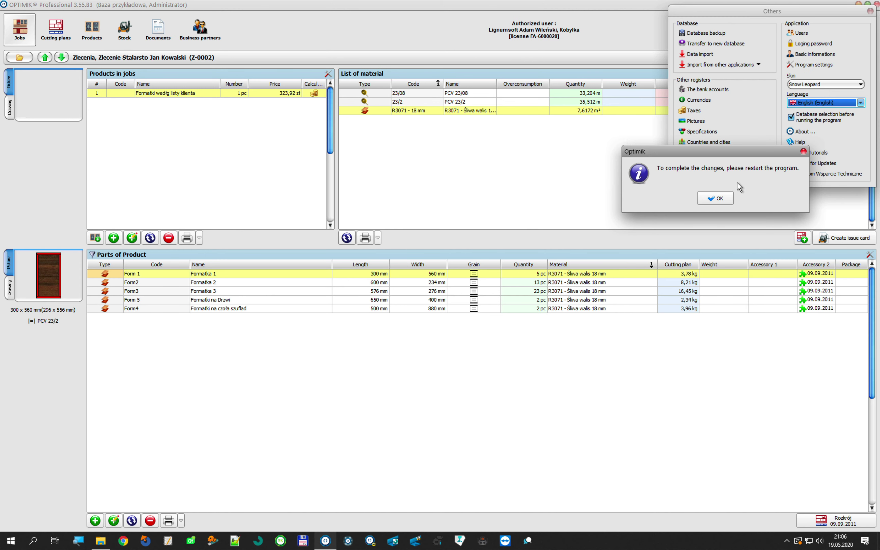
{"action": "left_click", "coordinate": [719, 199]}
Step: Back up the database to the desktop as Baza przykładowa_200519.optbck and close Optimik 3
{"action": "left_click", "coordinate": [856, 37]}
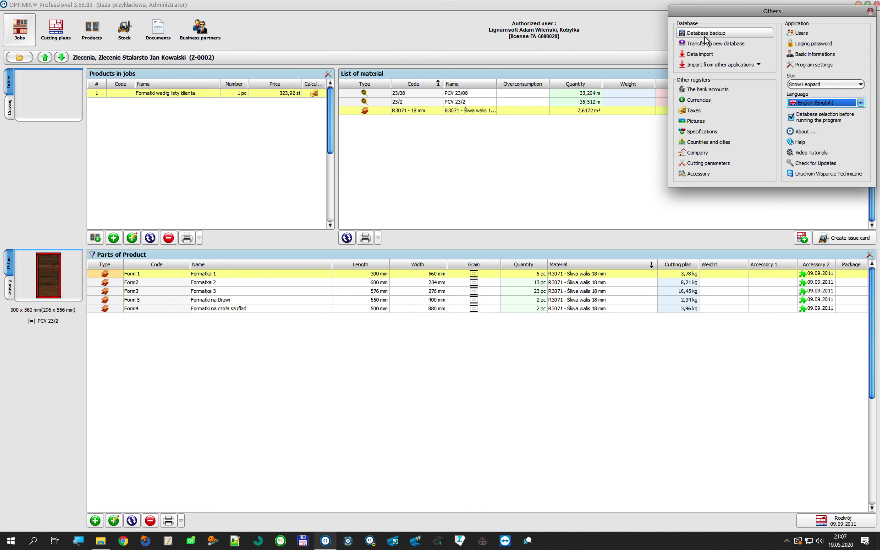
{"action": "left_click", "coordinate": [697, 34]}
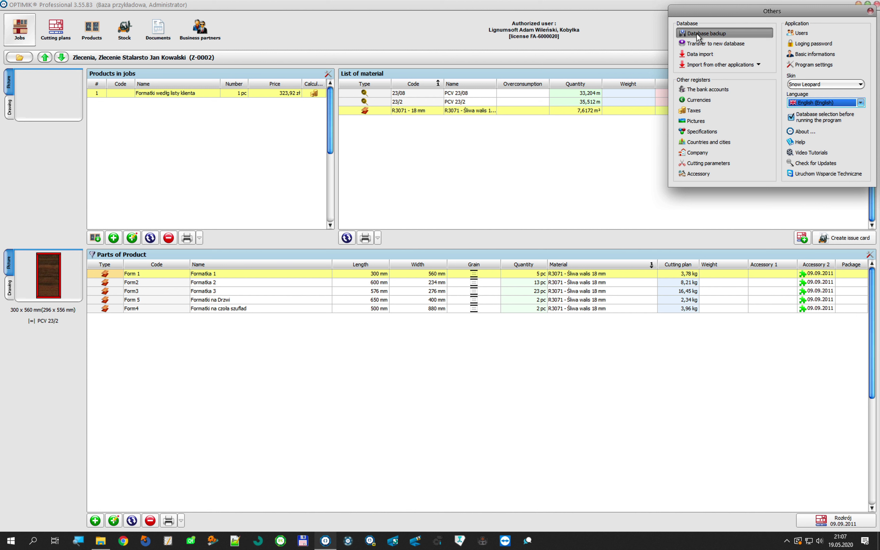
{"action": "left_click", "coordinate": [335, 178]}
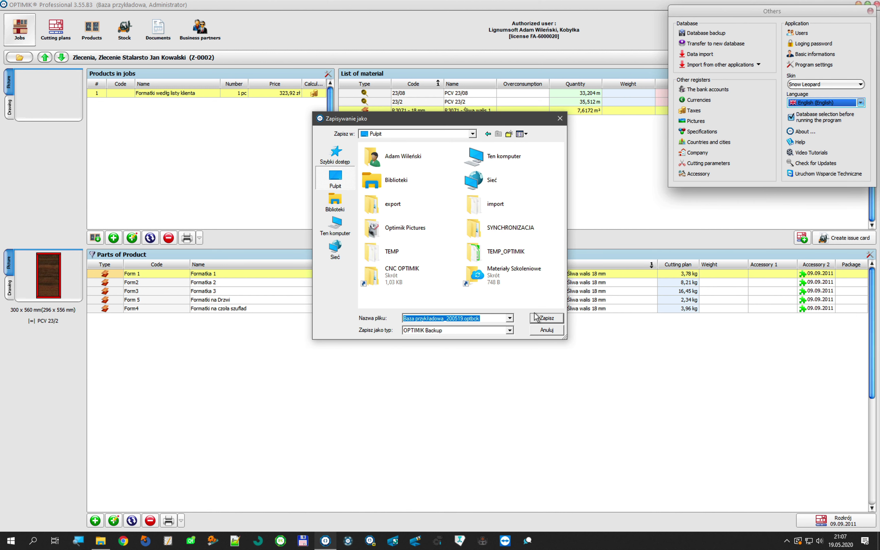
{"action": "left_click", "coordinate": [553, 321]}
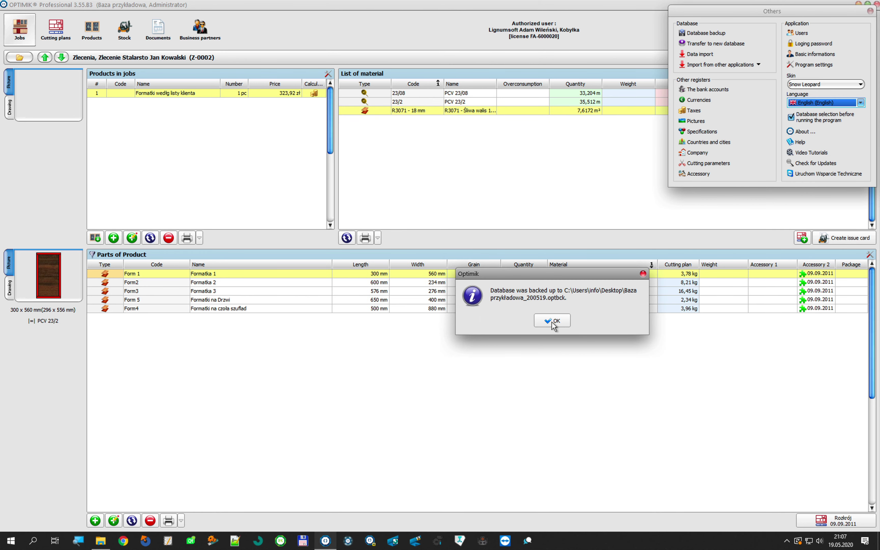
{"action": "left_click", "coordinate": [551, 322]}
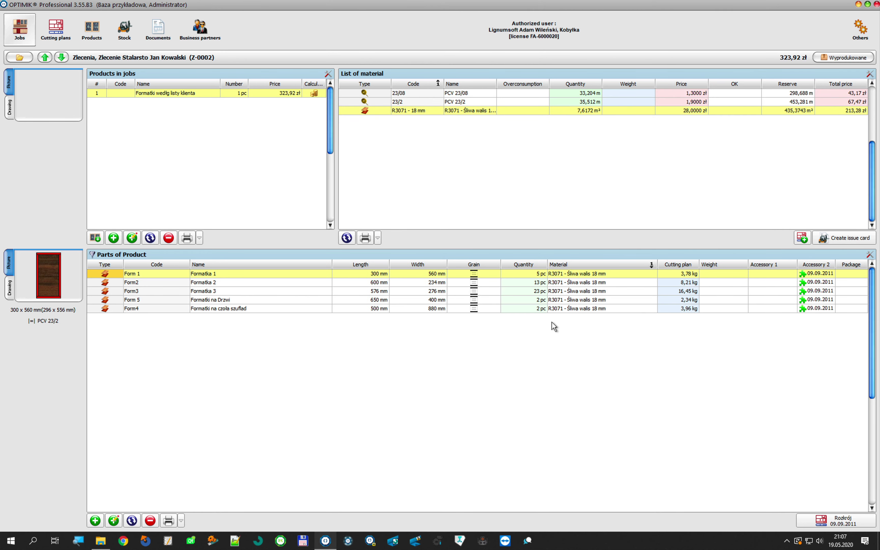
{"action": "left_click", "coordinate": [877, 5]}
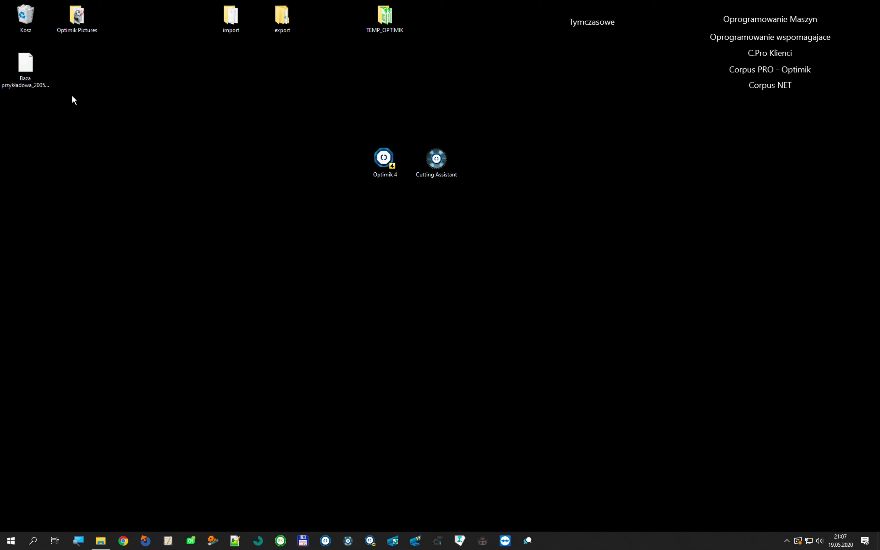
Step: Move the backup file near the Optimik 4 shortcut on the desktop and launch Optimik 4
{"action": "left_click_drag", "start_coordinate": [25, 83], "coordinate": [279, 164]}
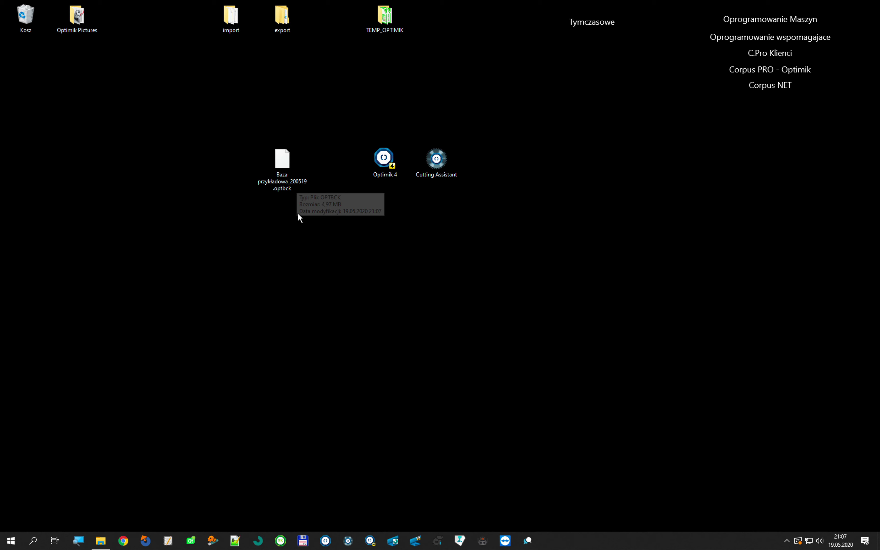
{"action": "left_click", "coordinate": [387, 172]}
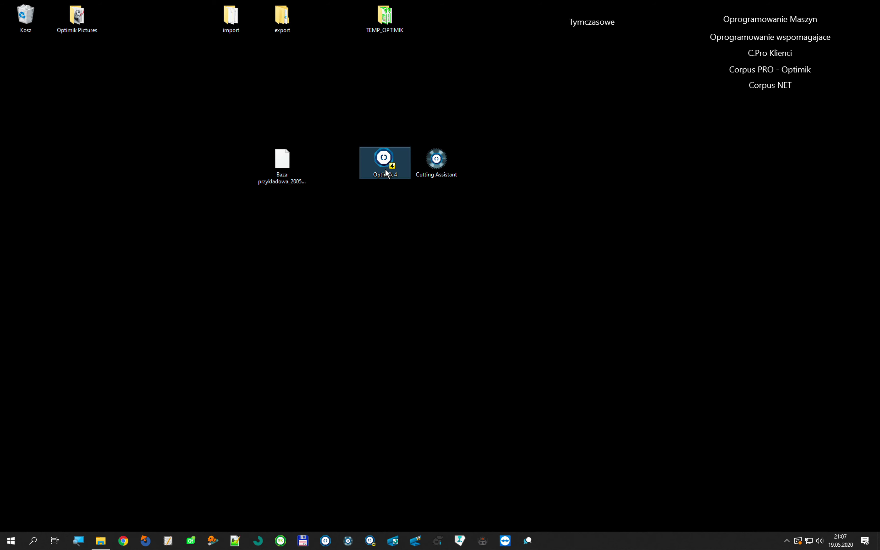
{"action": "key", "text": "Return"}
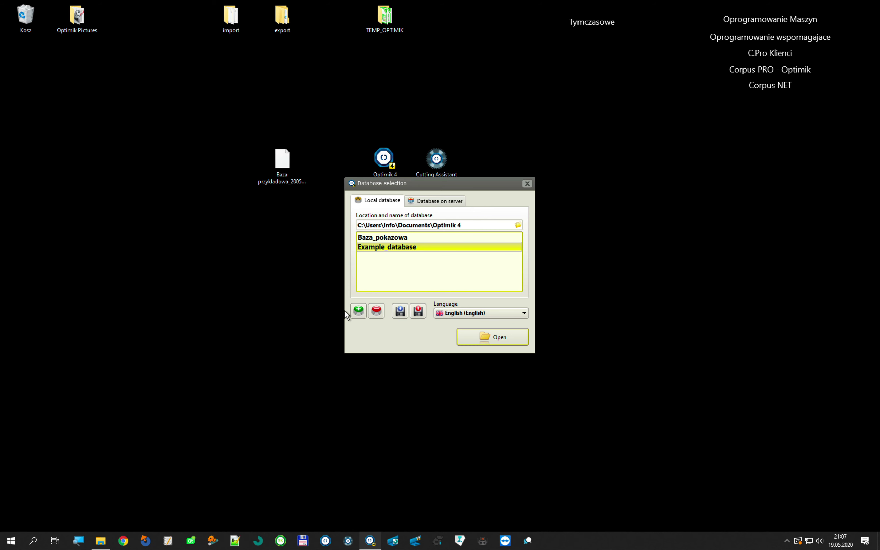
Step: Set up a new local database named "Database from Optimik 3" with the option to upload data from Optimik 3.53
{"action": "left_click", "coordinate": [360, 310]}
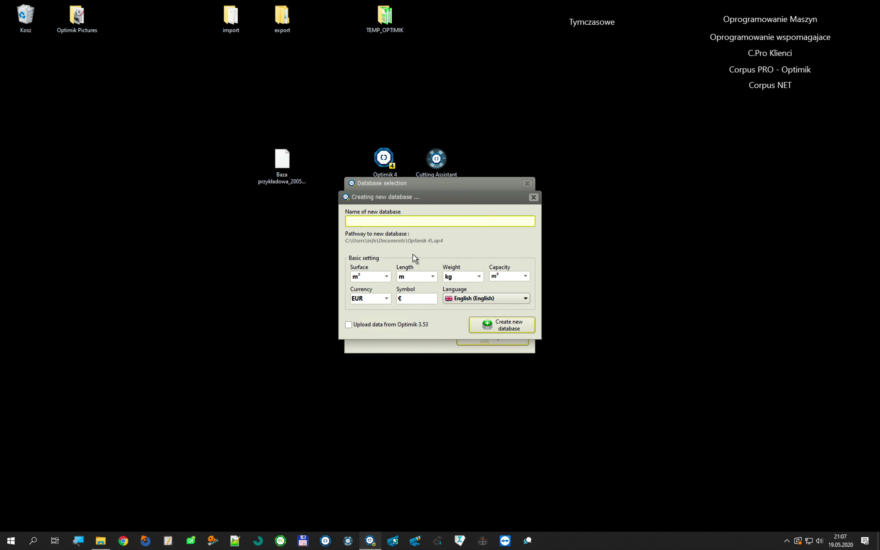
{"action": "type", "text": "Database from Optimik "}
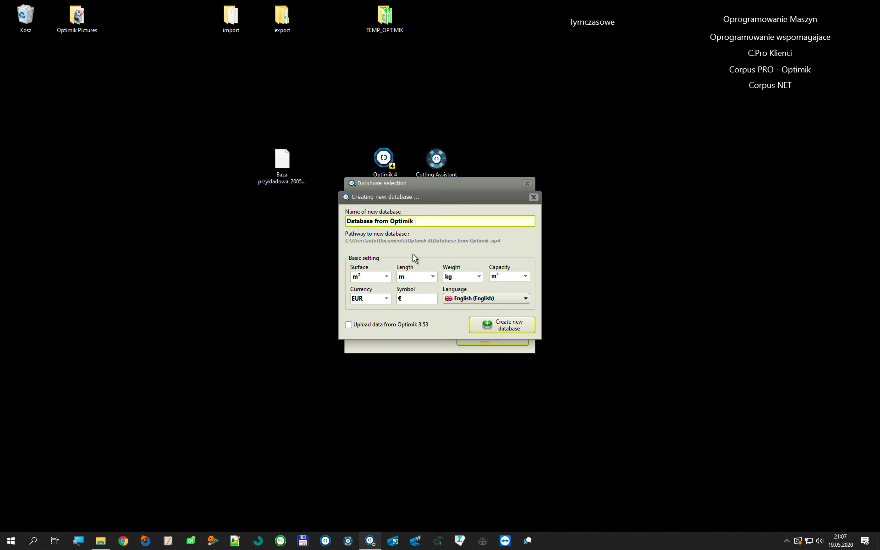
{"action": "type", "text": "3"}
{"action": "left_click", "coordinate": [351, 325]}
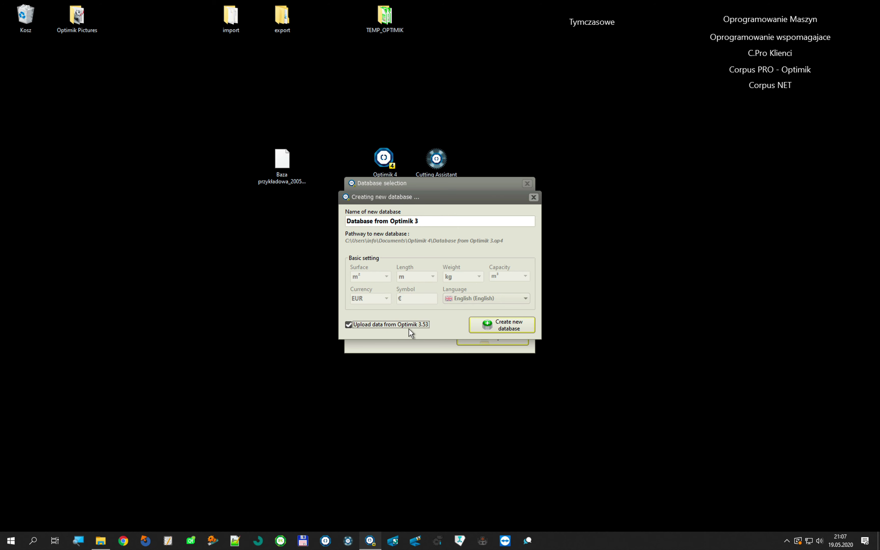
Step: Create the new database from the desktop backup file Baza przykładowa_200519.optbck
{"action": "left_click", "coordinate": [513, 324]}
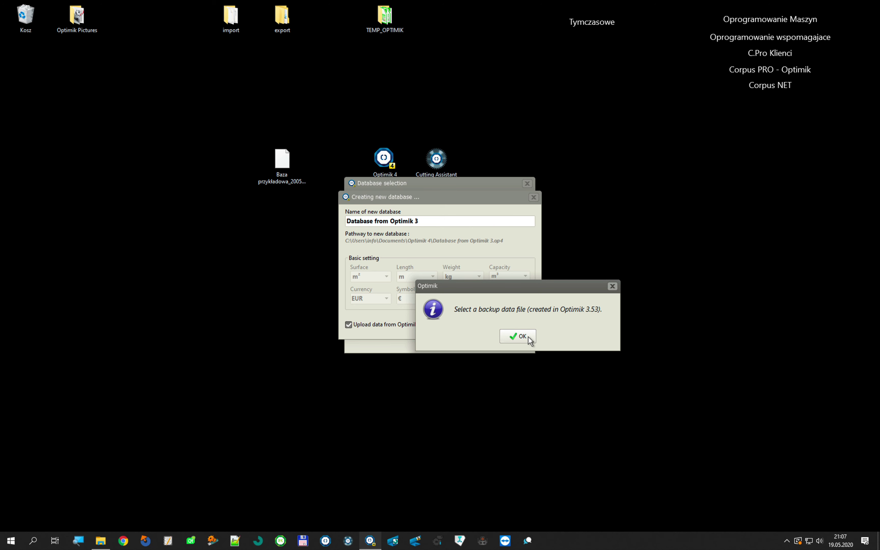
{"action": "left_click", "coordinate": [529, 337]}
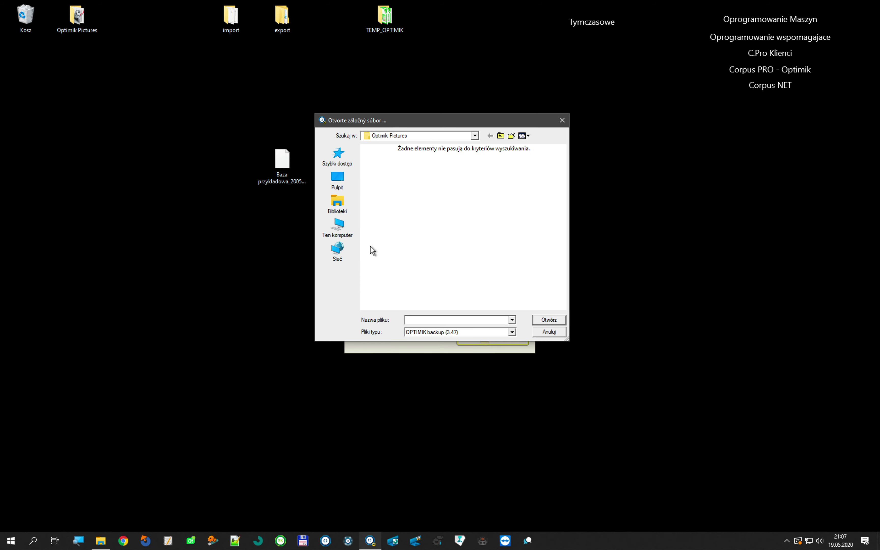
{"action": "left_click", "coordinate": [338, 182]}
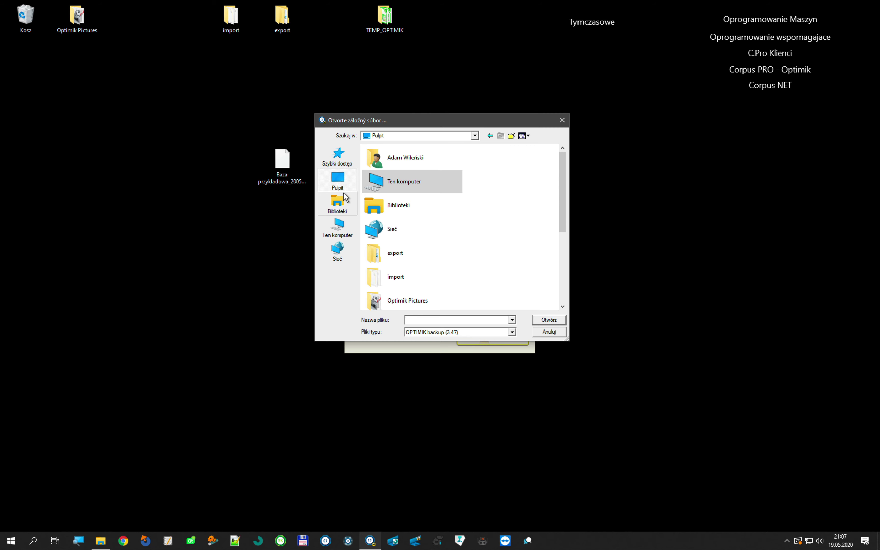
{"action": "scroll", "coordinate": [434, 219], "scroll_direction": "down", "scroll_amount": 3}
{"action": "left_click", "coordinate": [434, 251]}
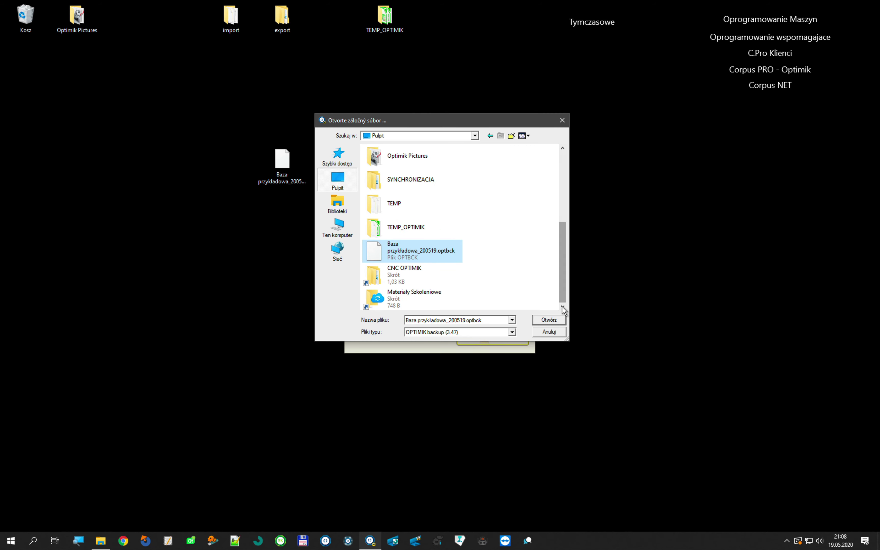
{"action": "left_click", "coordinate": [555, 319]}
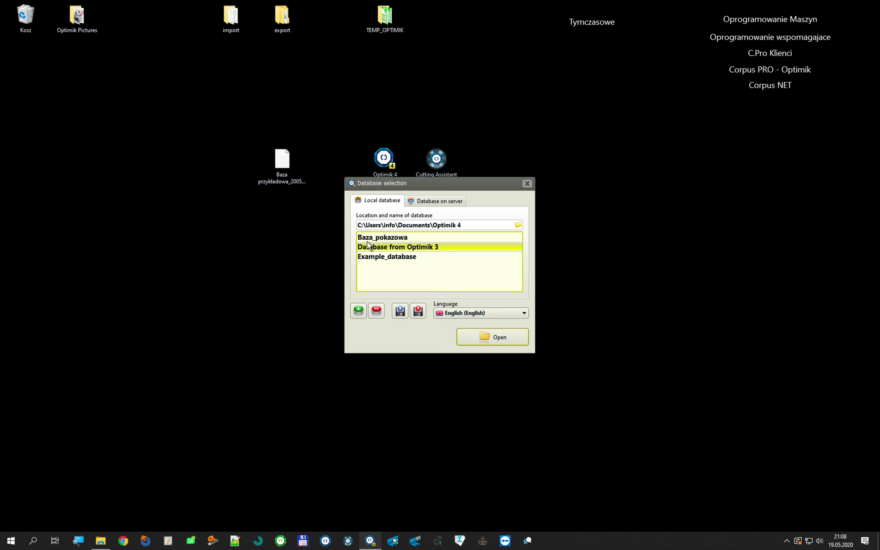
Step: Open Database from Optimik 3, log in as Administrator with an empty password, and widen the navigation pane
{"action": "left_click", "coordinate": [499, 338]}
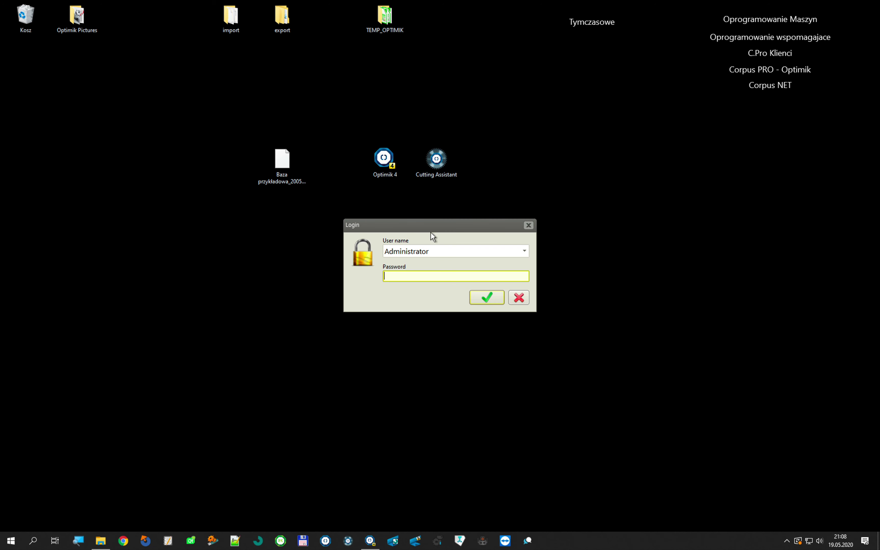
{"action": "left_click", "coordinate": [482, 304]}
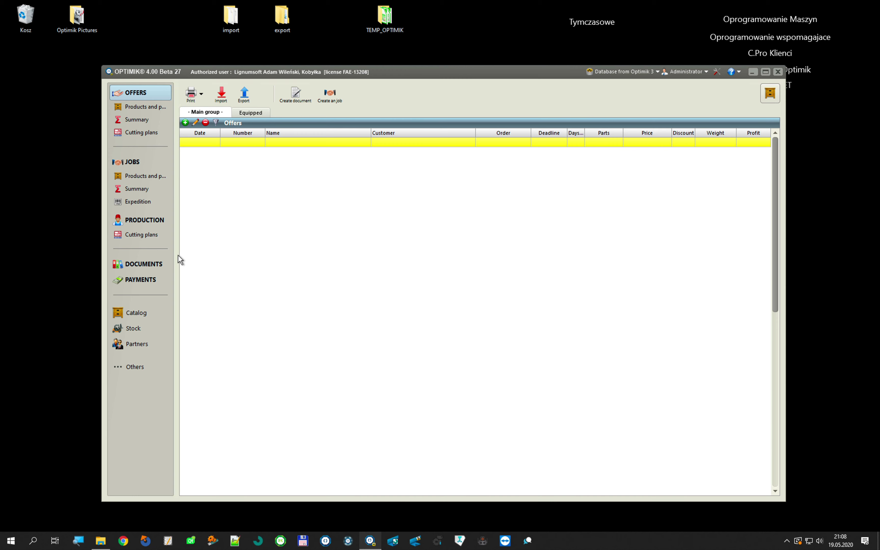
{"action": "left_click_drag", "start_coordinate": [178, 255], "coordinate": [324, 299]}
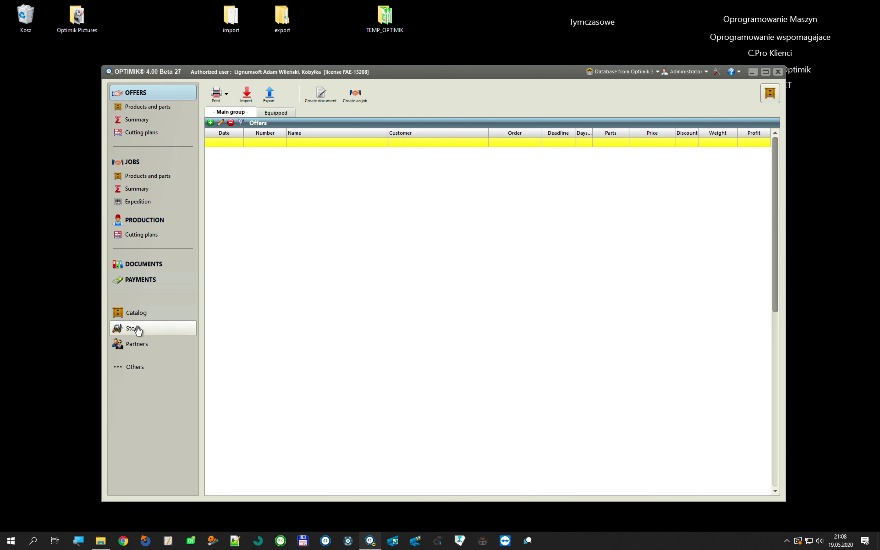
Step: Check the transferred stock items by group, including Profile aluminiowe under Dłużyca, and review the business partners list
{"action": "left_click", "coordinate": [152, 329]}
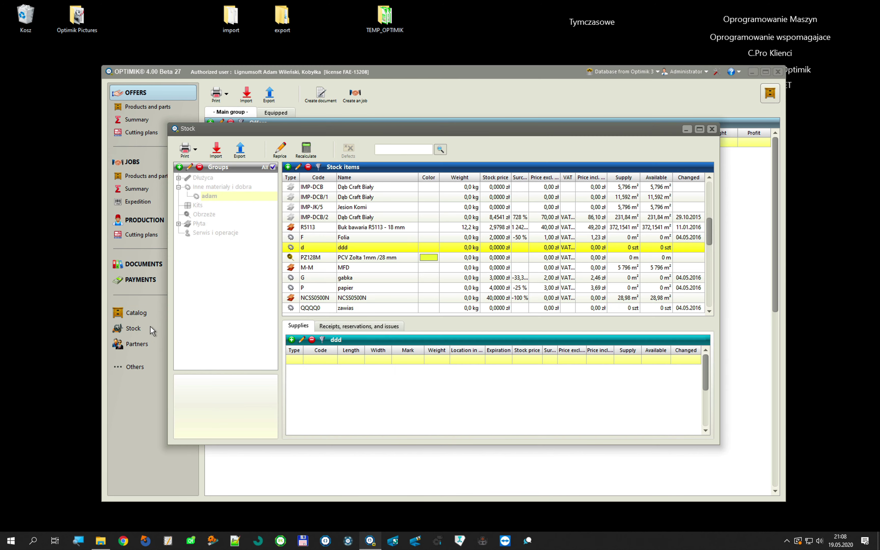
{"action": "left_click", "coordinate": [274, 167]}
{"action": "left_click", "coordinate": [215, 188]}
{"action": "left_click", "coordinate": [197, 178]}
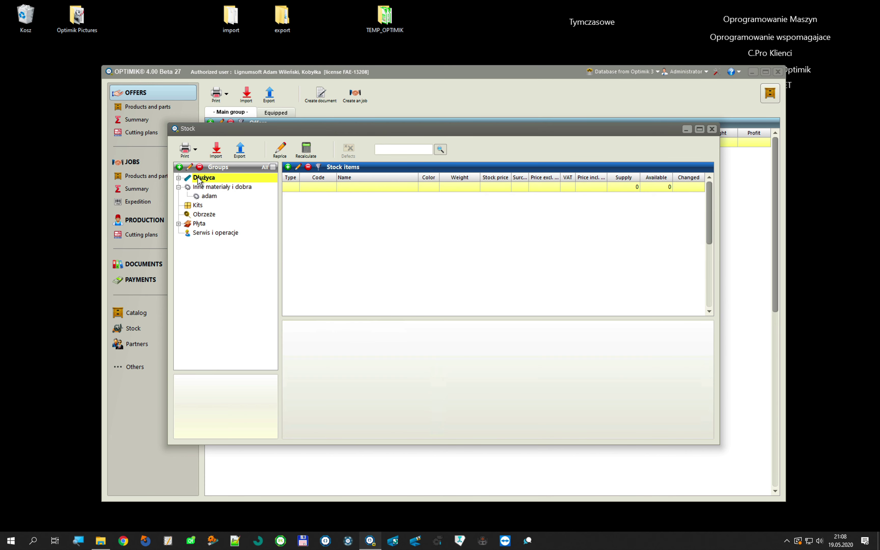
{"action": "left_click", "coordinate": [179, 178]}
{"action": "left_click", "coordinate": [224, 188]}
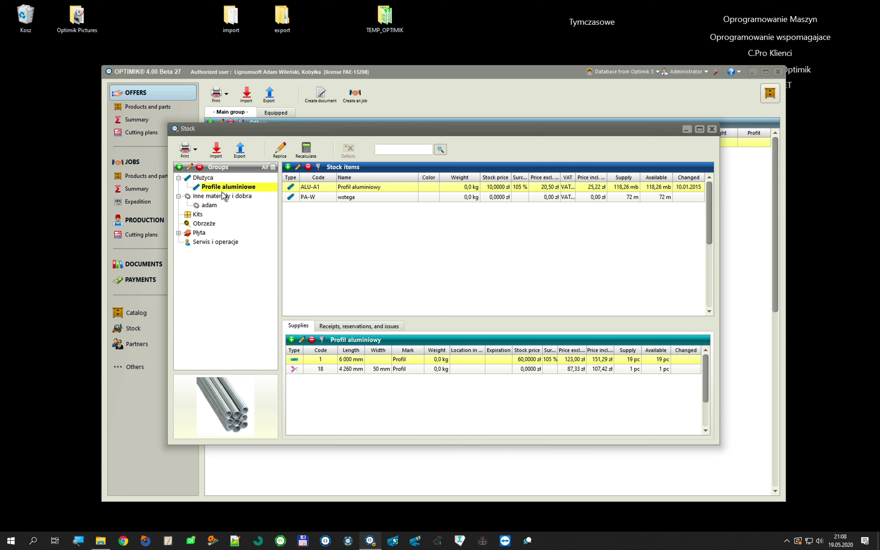
{"action": "left_click", "coordinate": [712, 129]}
{"action": "left_click", "coordinate": [153, 345]}
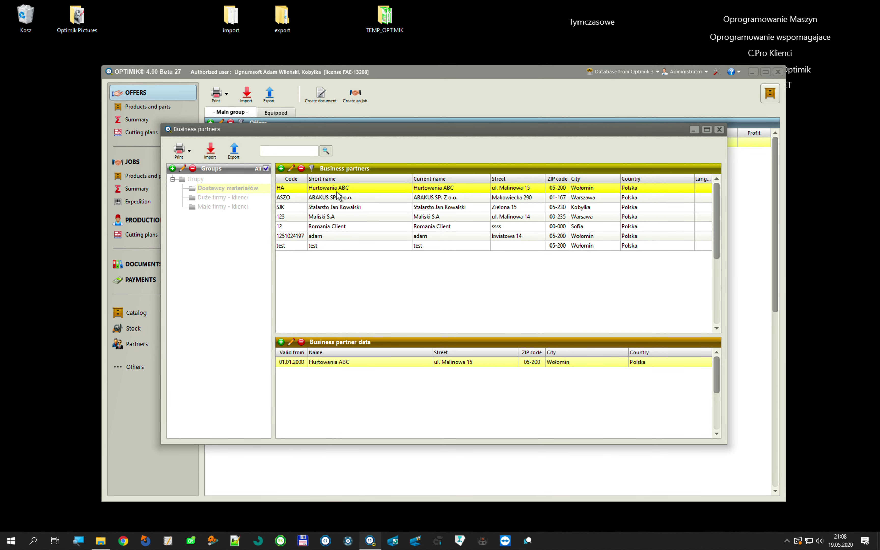
{"action": "left_click", "coordinate": [719, 129]}
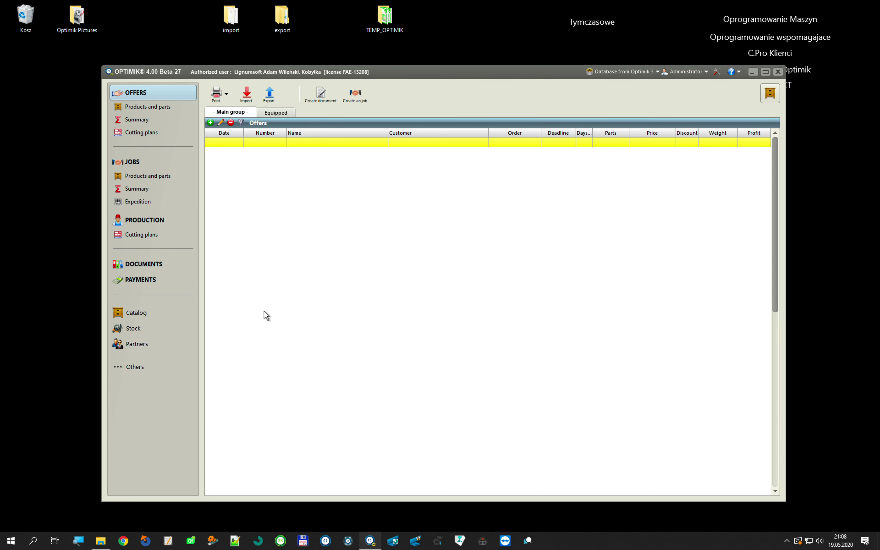
Step: Examine the parts of the product Szafka zlewozmywakowa in the product catalog, then close the catalog
{"action": "left_click", "coordinate": [143, 314]}
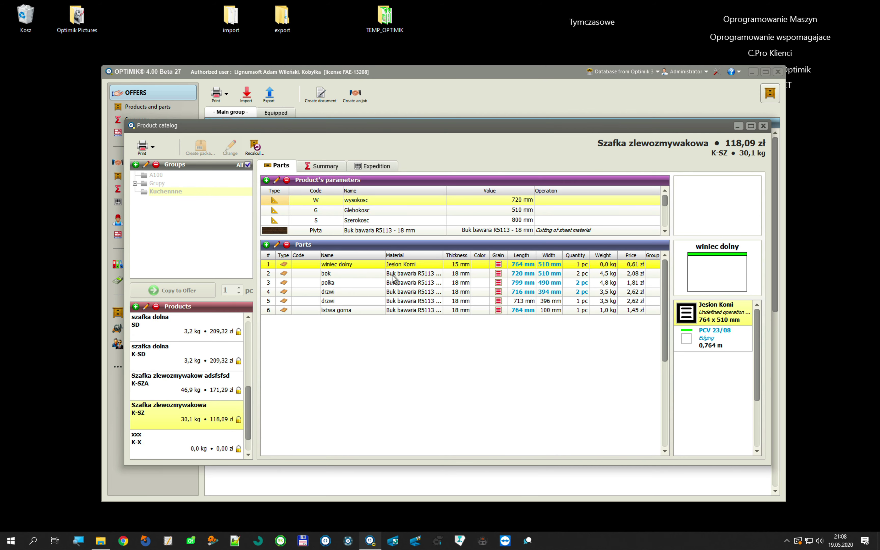
{"action": "left_click", "coordinate": [402, 273]}
{"action": "left_click", "coordinate": [412, 291]}
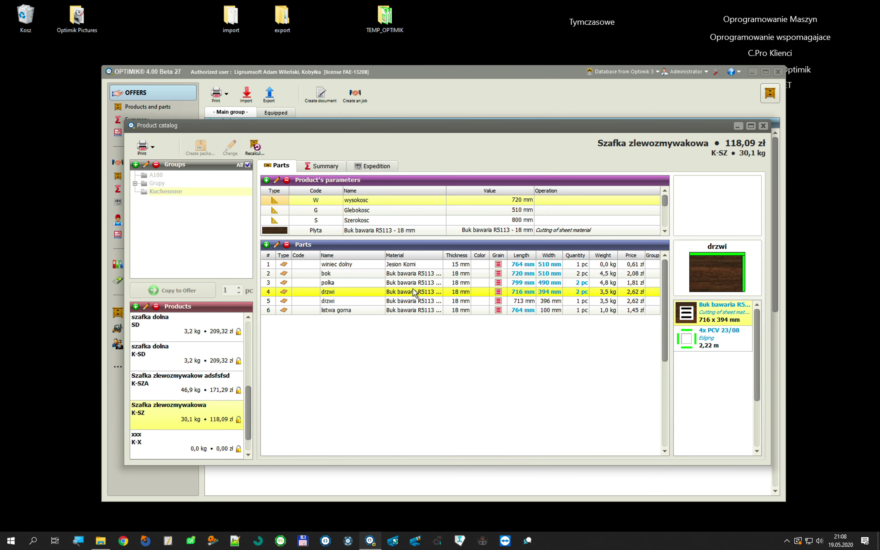
{"action": "left_click", "coordinate": [412, 302]}
{"action": "left_click", "coordinate": [409, 311]}
{"action": "left_click", "coordinate": [406, 301]}
{"action": "left_click", "coordinate": [402, 274]}
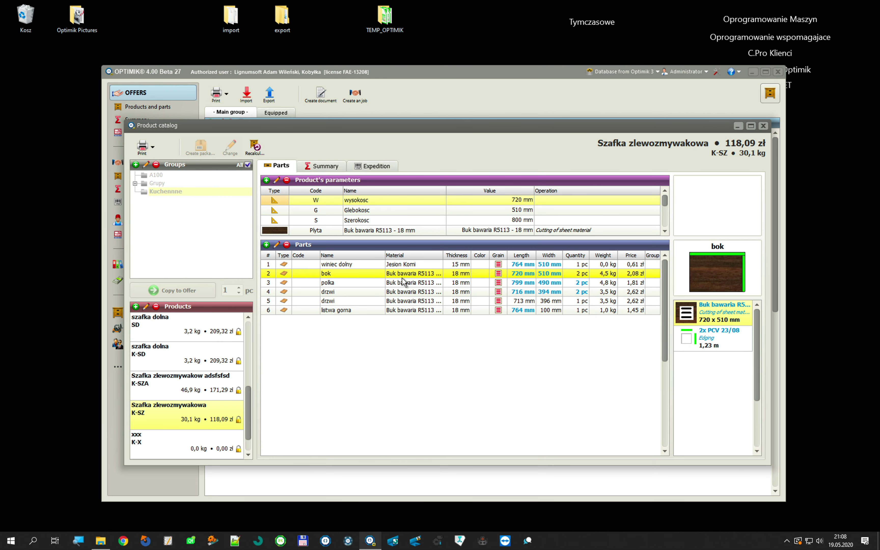
{"action": "left_click", "coordinate": [402, 264]}
{"action": "left_click", "coordinate": [764, 126]}
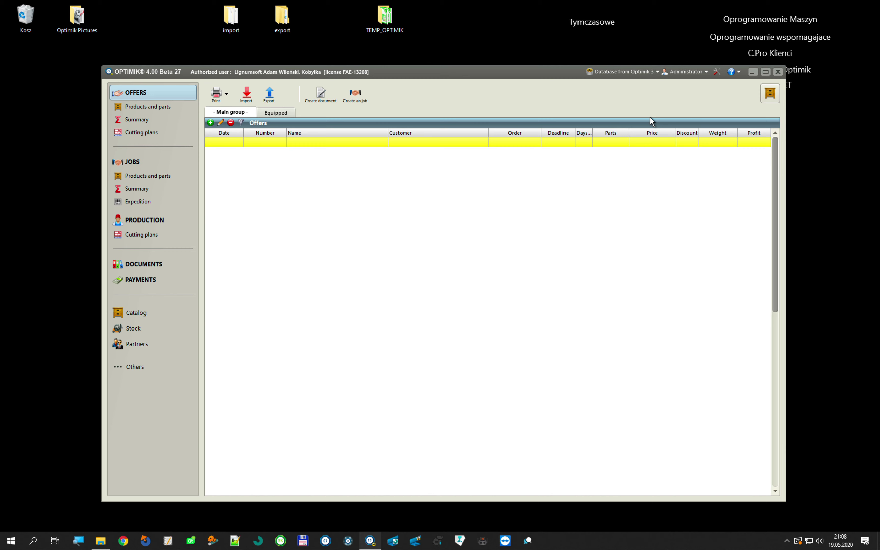
Step: Review the automatic mode page of the program settings, close it, and check the main groups of jobs and offers
{"action": "left_click", "coordinate": [717, 72]}
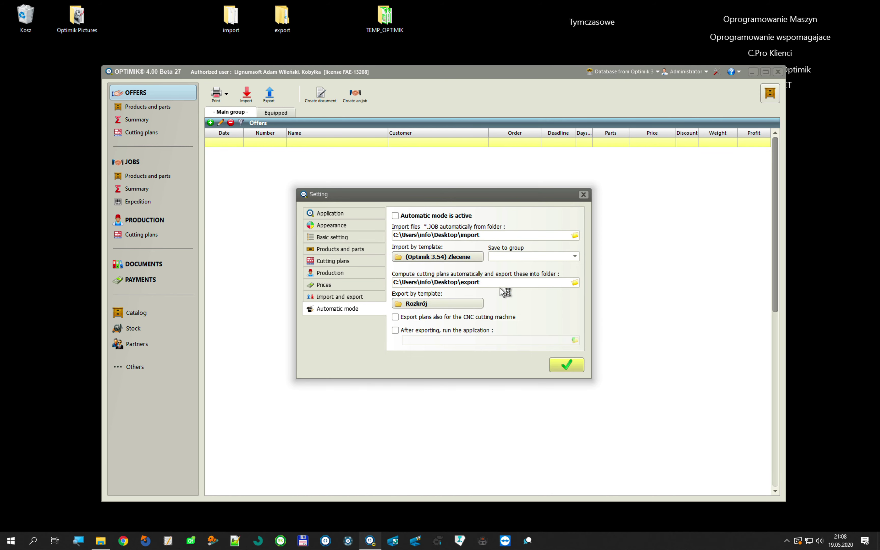
{"action": "left_click", "coordinate": [583, 195]}
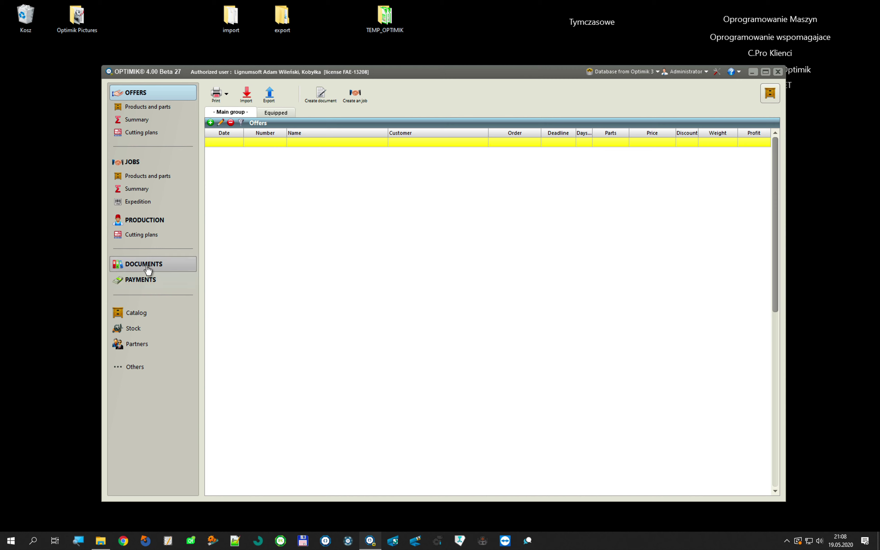
{"action": "left_click", "coordinate": [163, 164]}
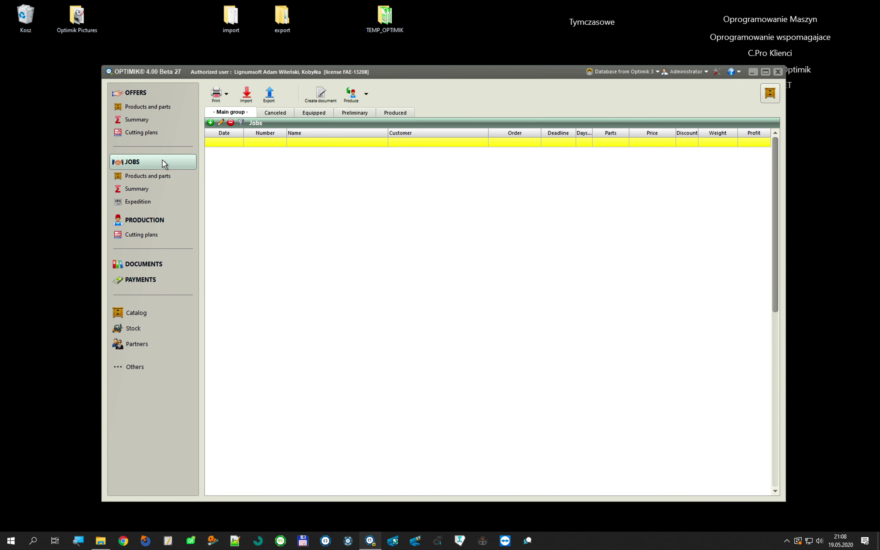
{"action": "left_click", "coordinate": [161, 93]}
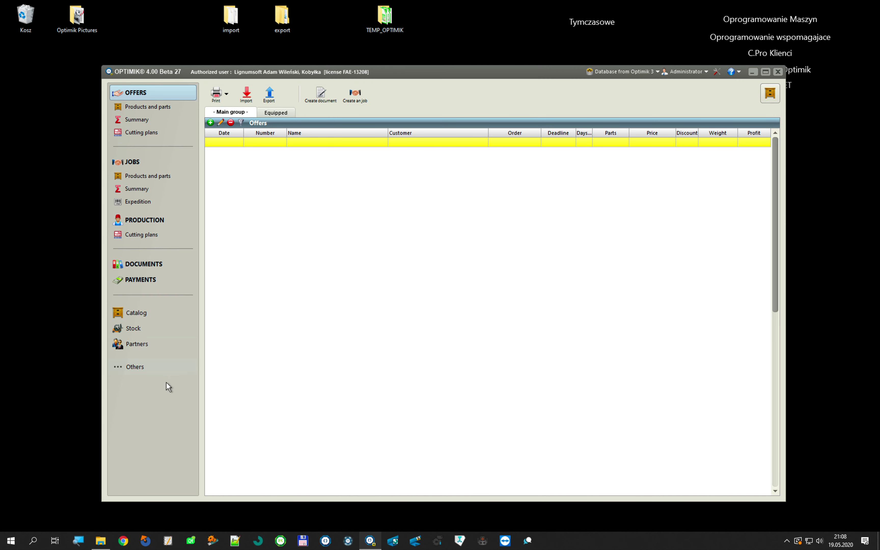
Step: Review the company's basic information, close it without saving, and look over the other available data lists
{"action": "left_click", "coordinate": [165, 371]}
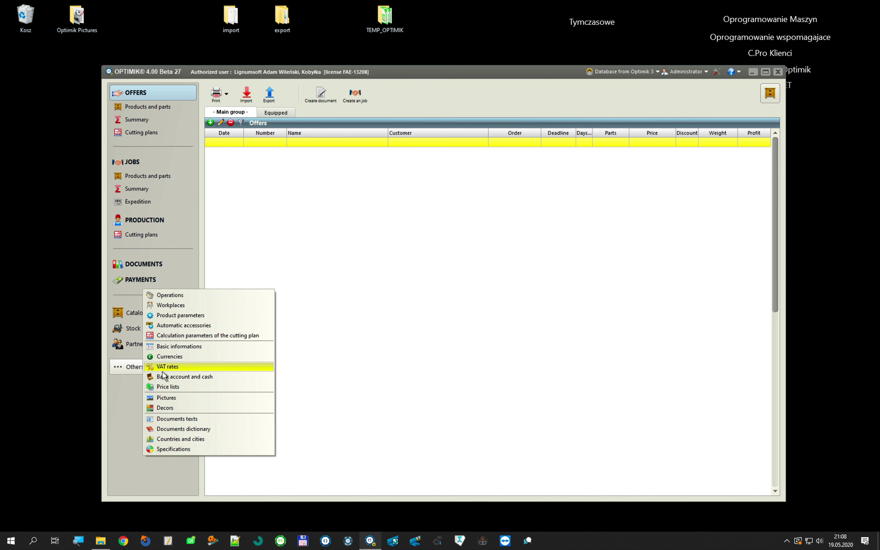
{"action": "left_click", "coordinate": [179, 346]}
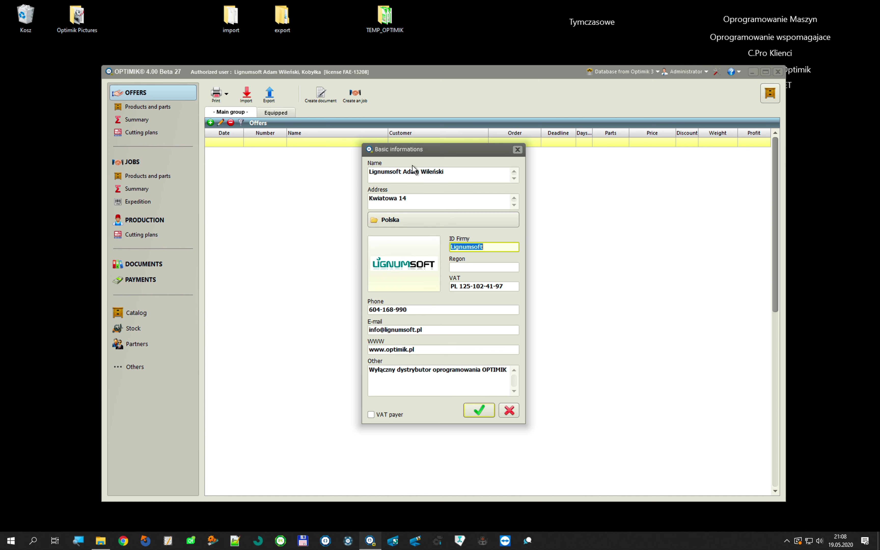
{"action": "left_click", "coordinate": [508, 415]}
{"action": "left_click", "coordinate": [177, 373]}
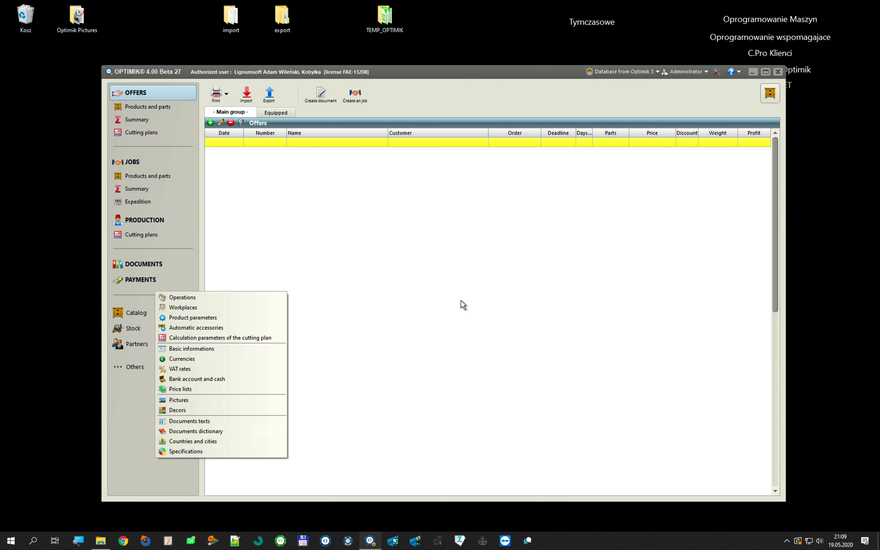
{"action": "left_click", "coordinate": [471, 216]}
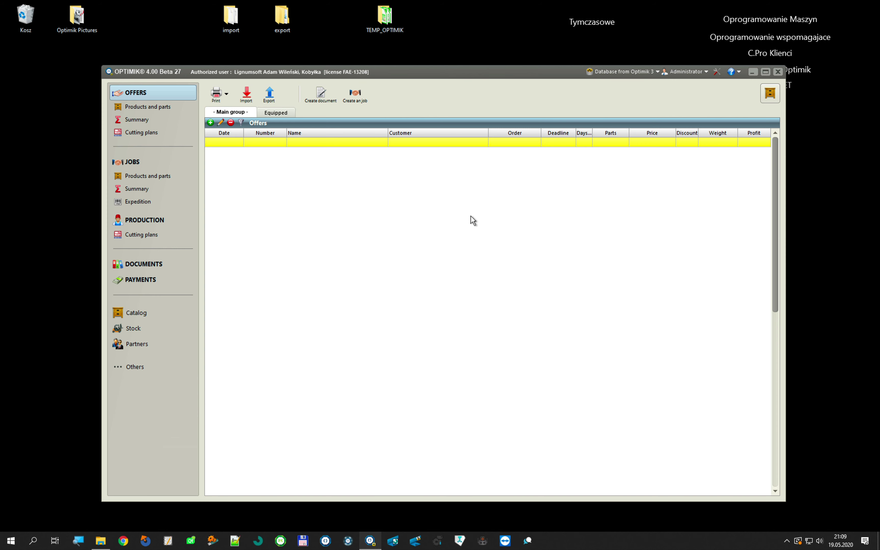